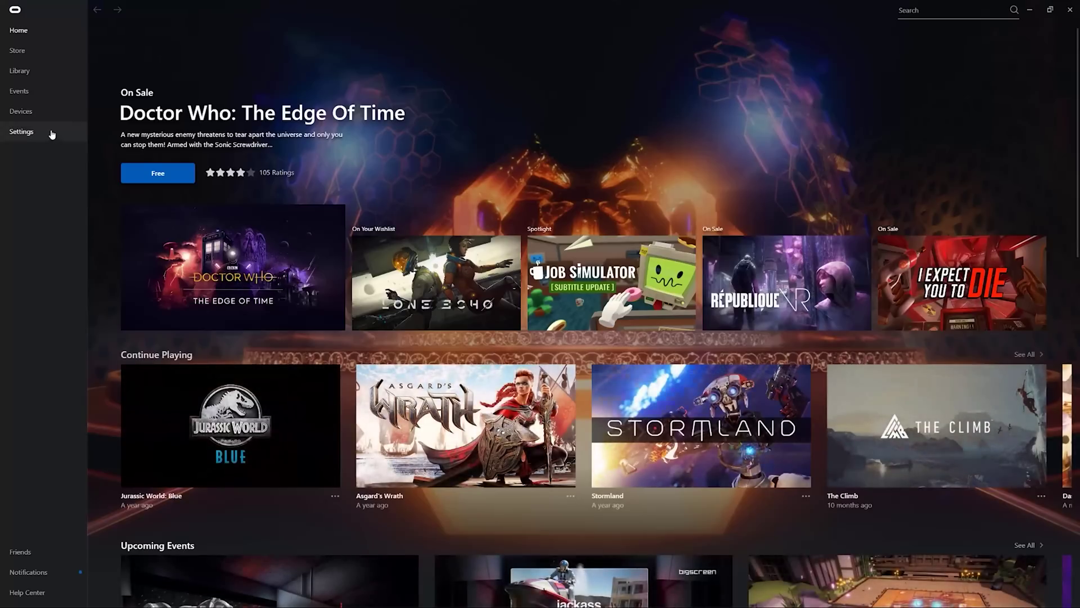
Turn off Automatic and set Quest 2 render resolution to 1.5x (5408 x 2736), then Save & Restart.
click(20, 131)
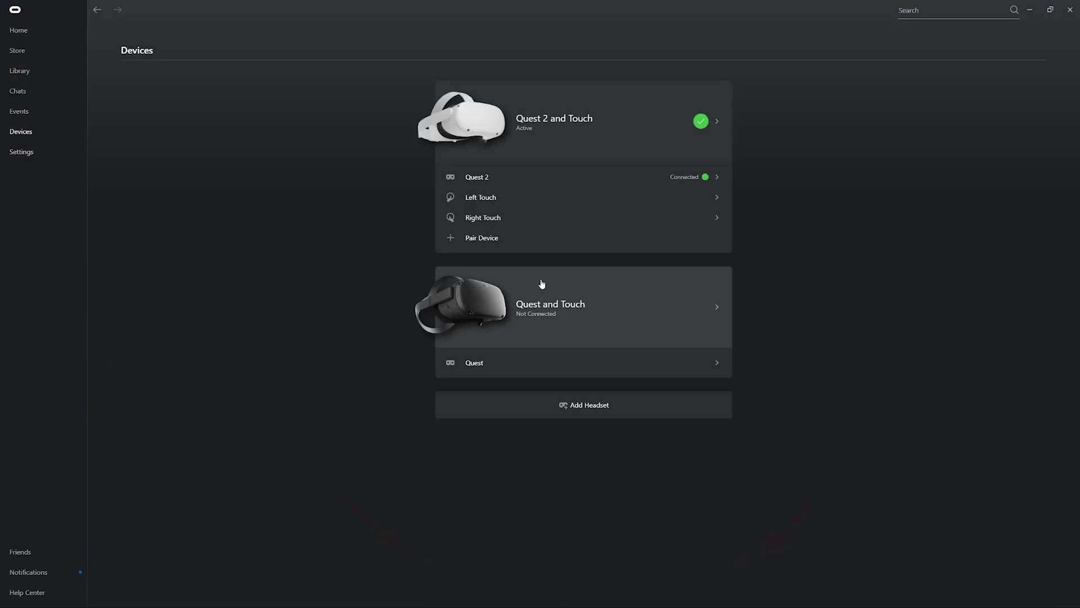
click(563, 129)
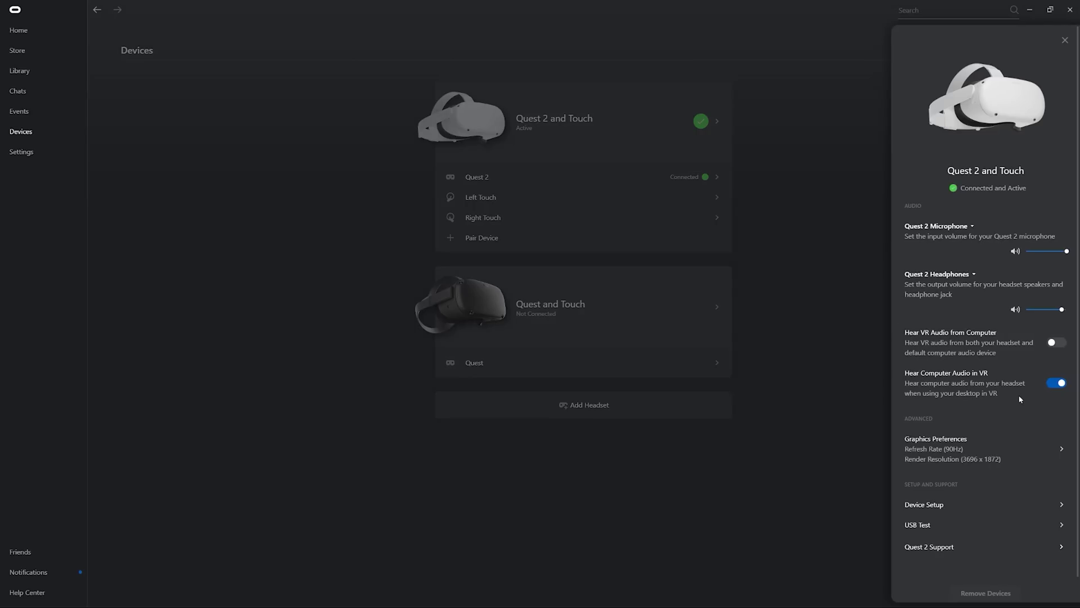
scroll(950, 539, down, 1)
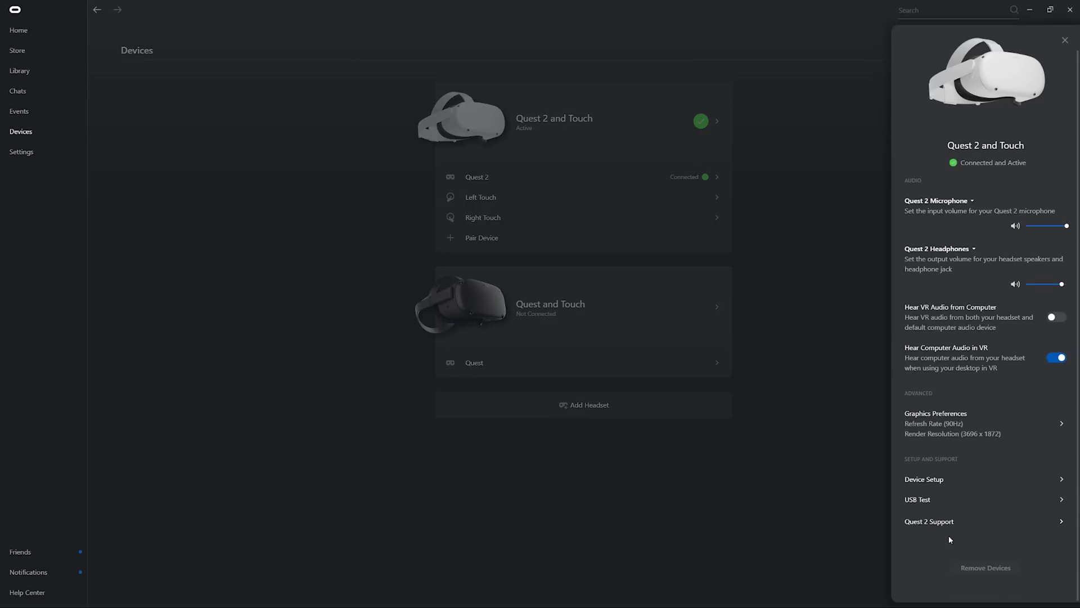
click(945, 417)
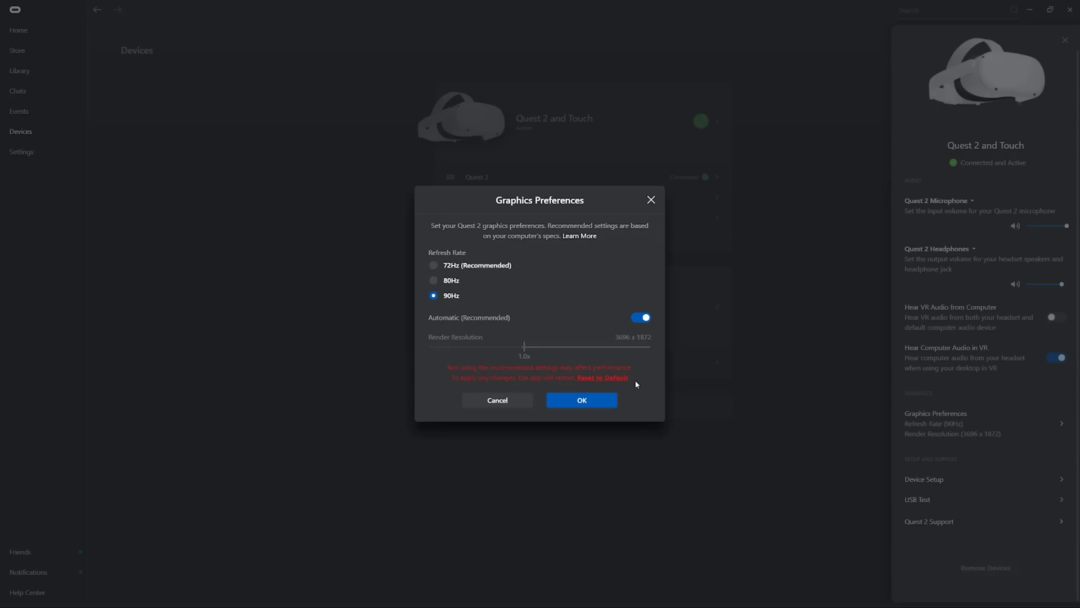
click(639, 319)
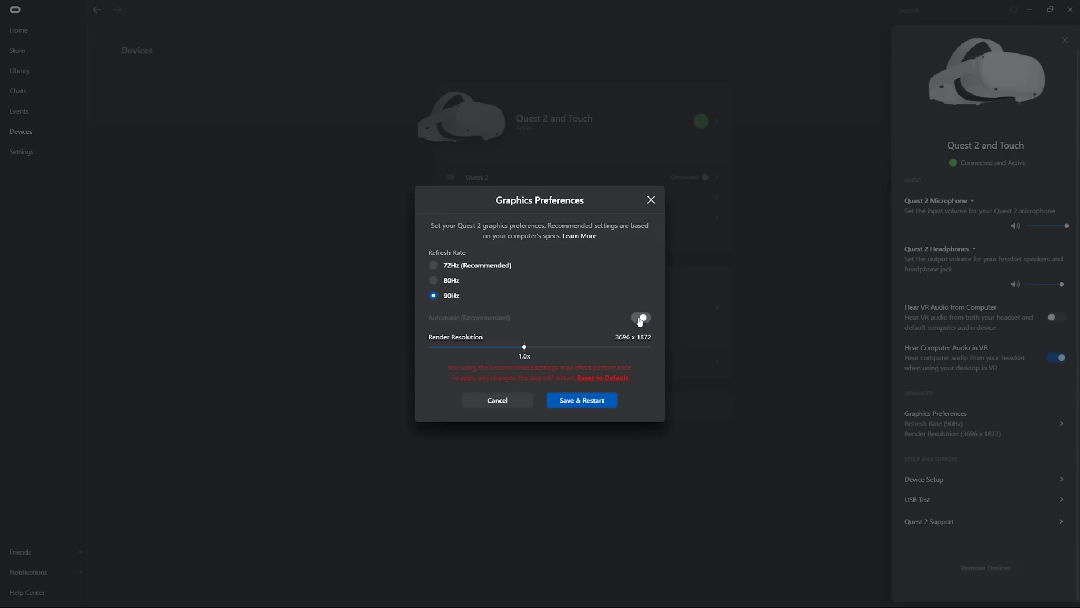
drag(526, 351, 645, 361)
click(590, 401)
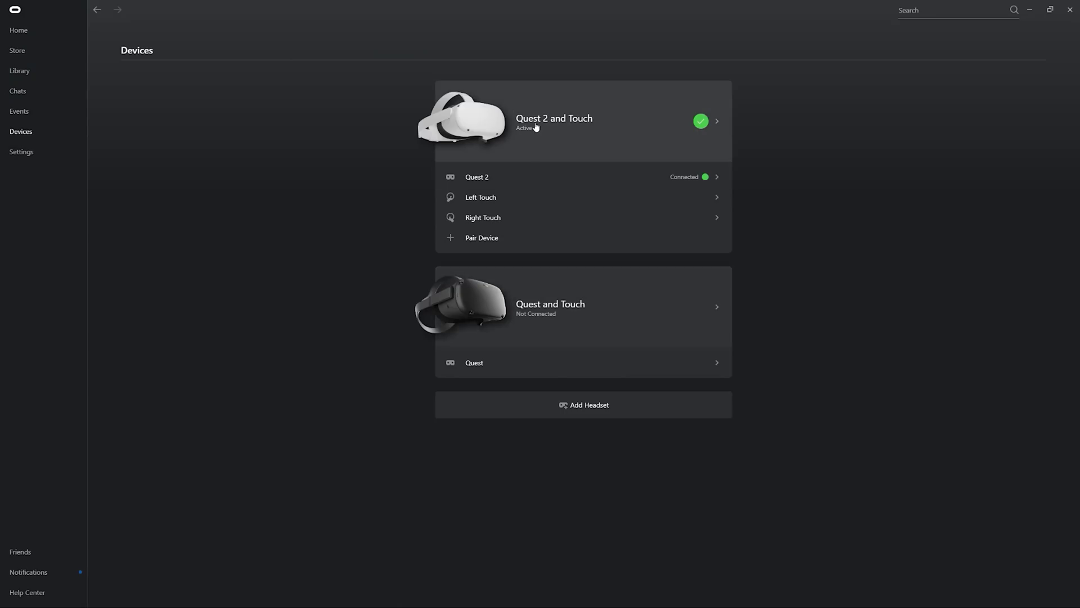
Reopen the Quest 2 and Touch Graphics Preferences to check 90Hz and 5408 x 2736.
click(533, 125)
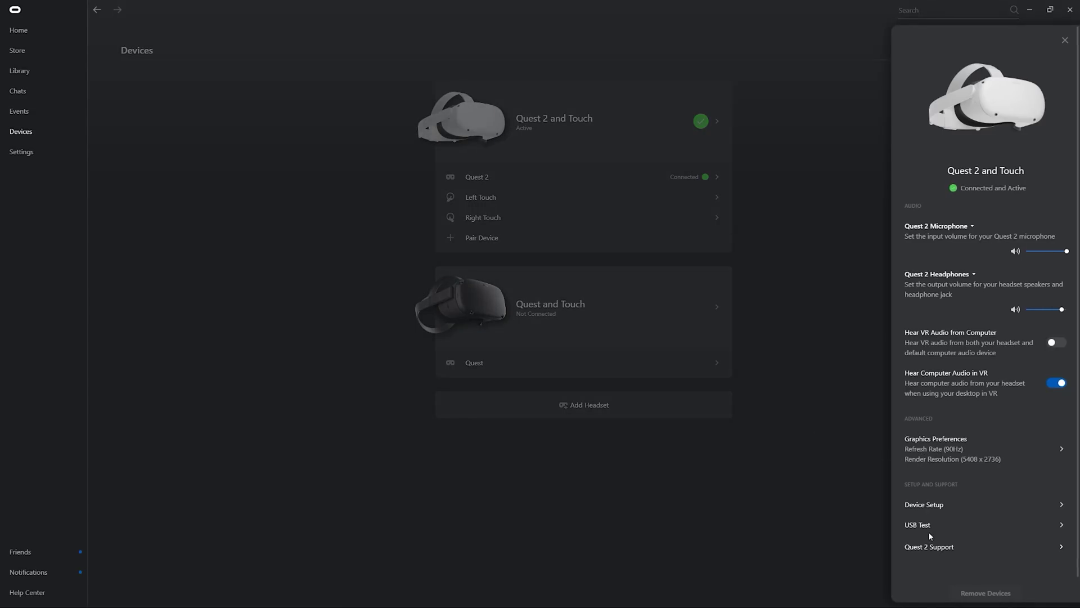
click(945, 460)
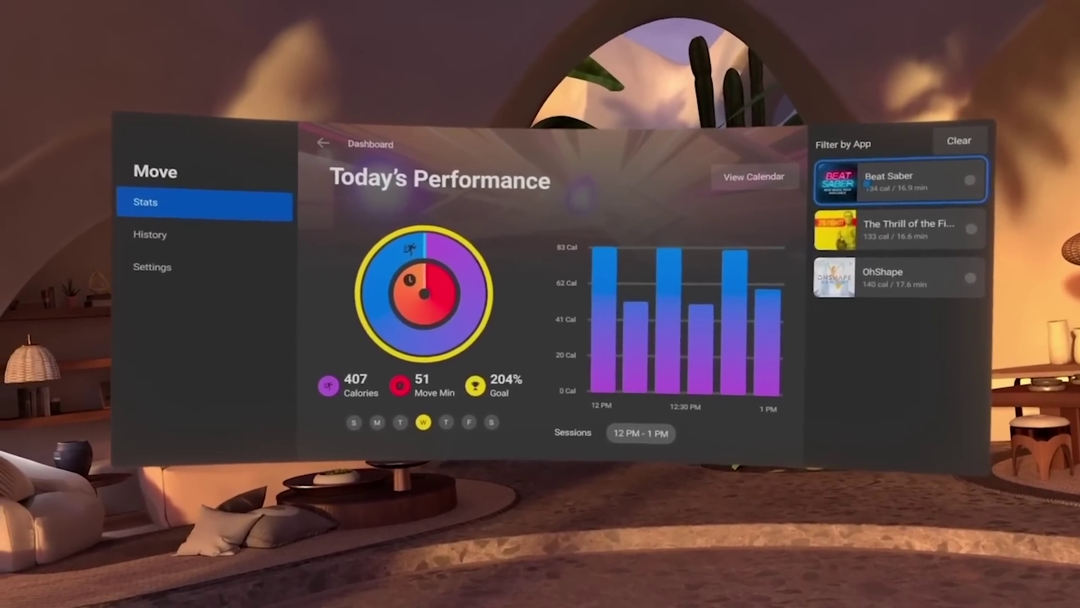
Filter today's Move stats by Beat Saber, then OhShape, then back to Beat Saber.
click(846, 185)
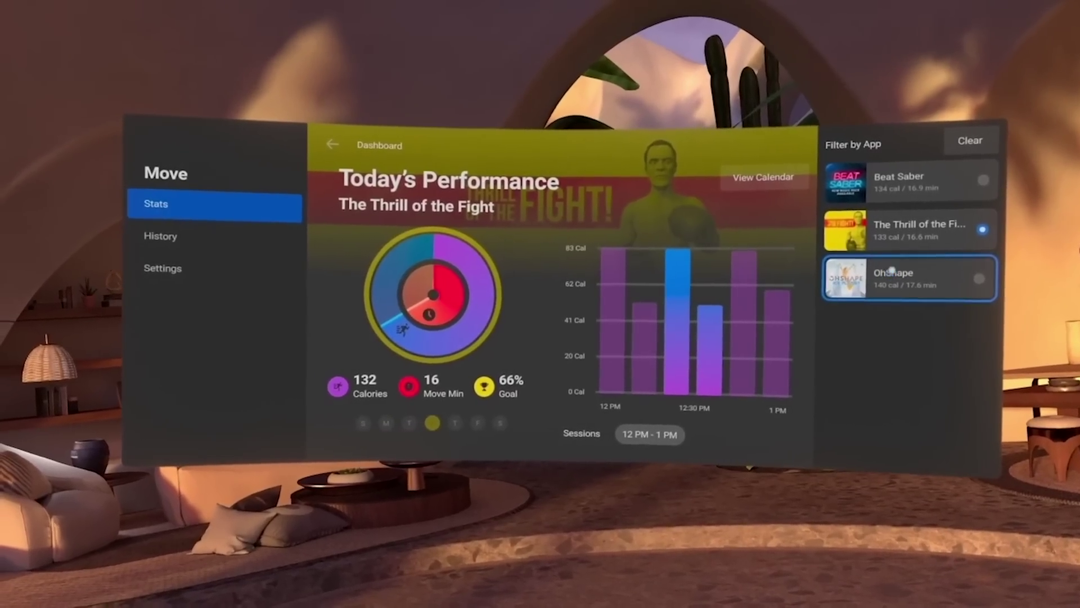
click(889, 271)
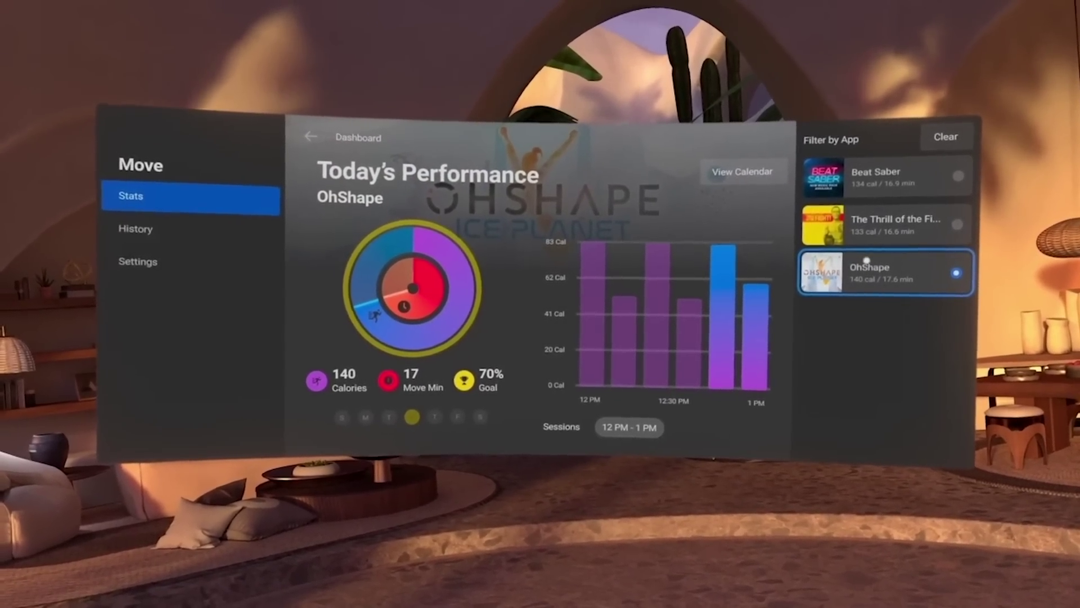
click(883, 266)
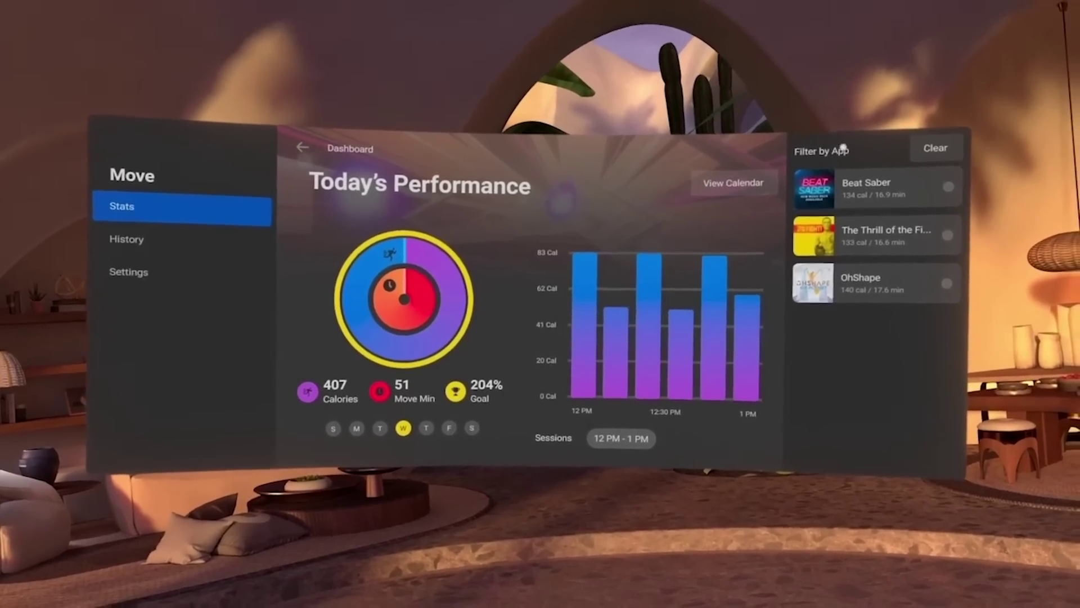
click(858, 181)
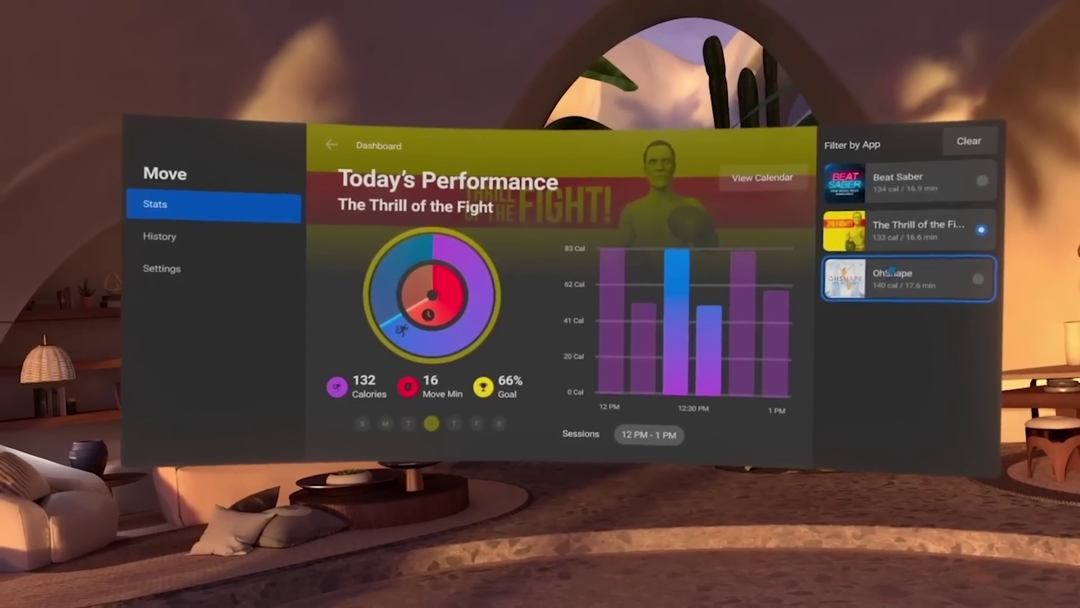
Filter today's Move stats and calorie chart to OhShape only.
click(890, 270)
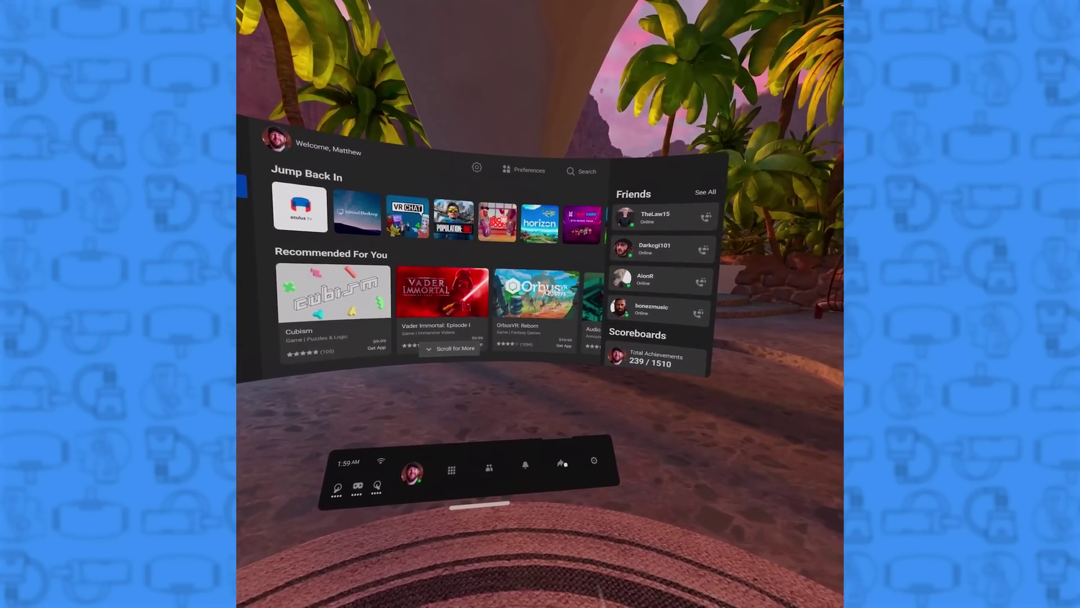
Open the Sharing panel and view the Cast options for this headset.
click(562, 463)
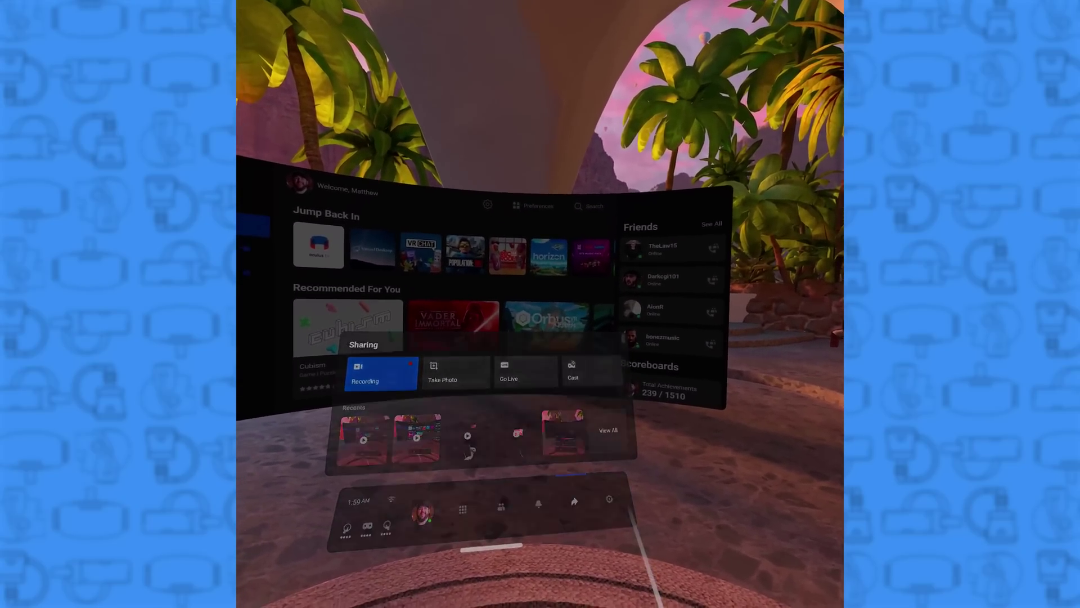
click(572, 372)
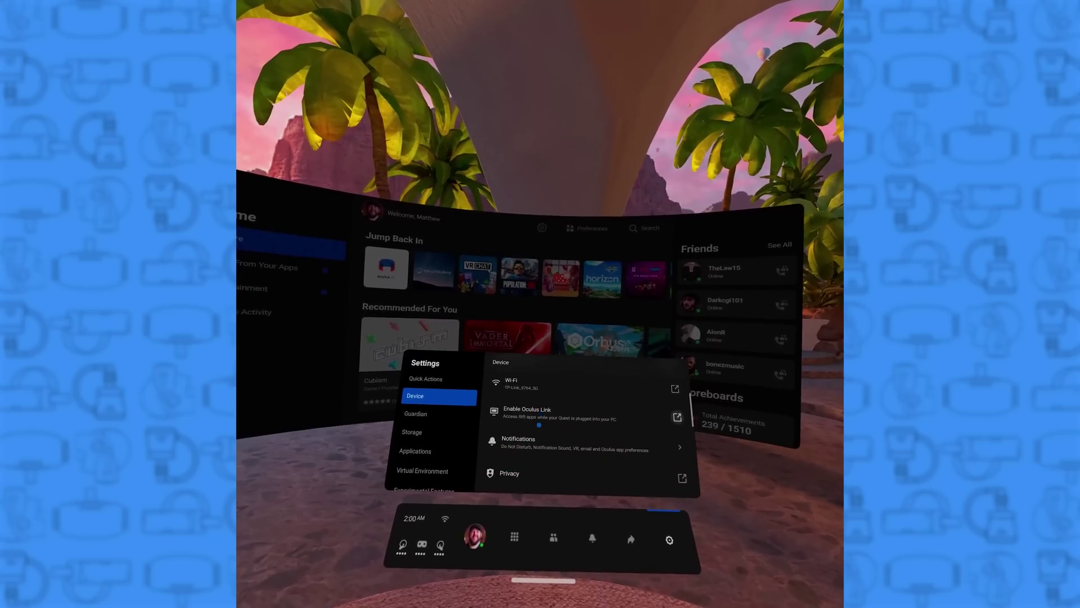
Scroll the Device settings down to Video Capture Indicator, Text Size and Language.
scroll(539, 424, down, 3)
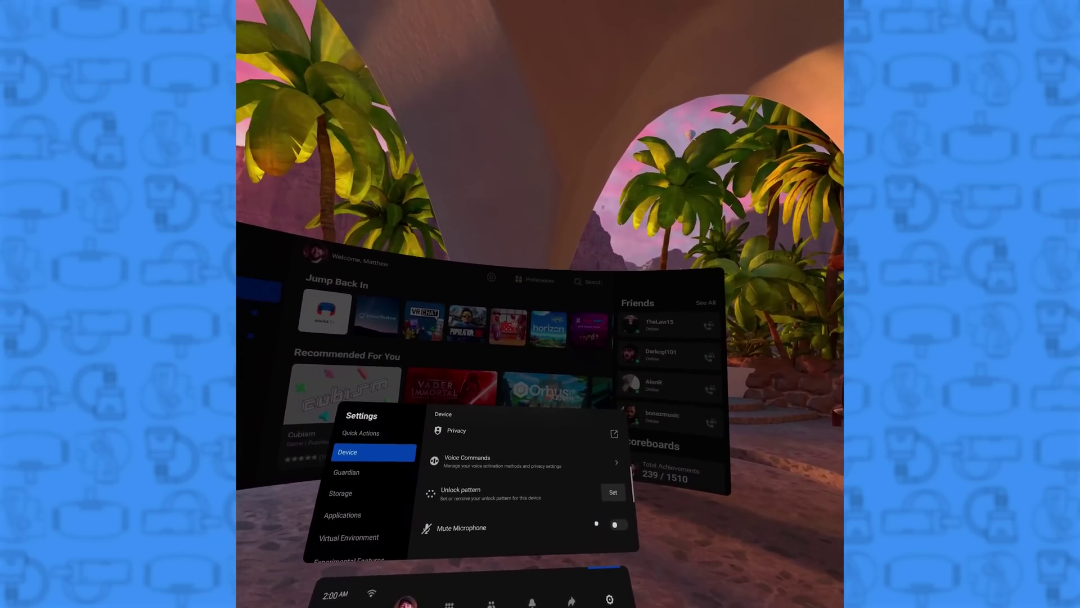
scroll(606, 501, down, 4)
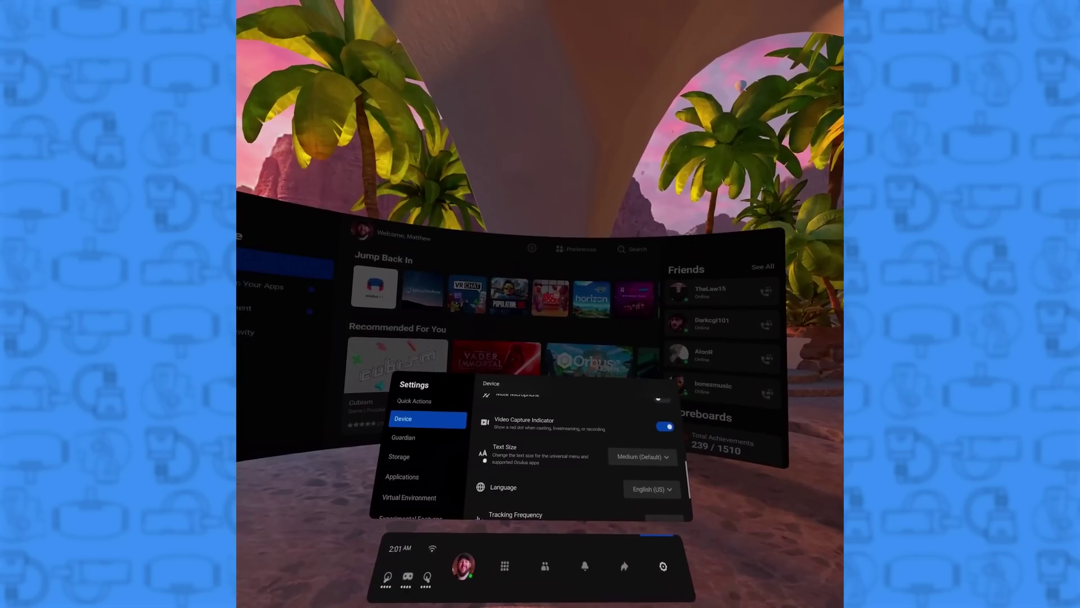
scroll(505, 435, up, 1)
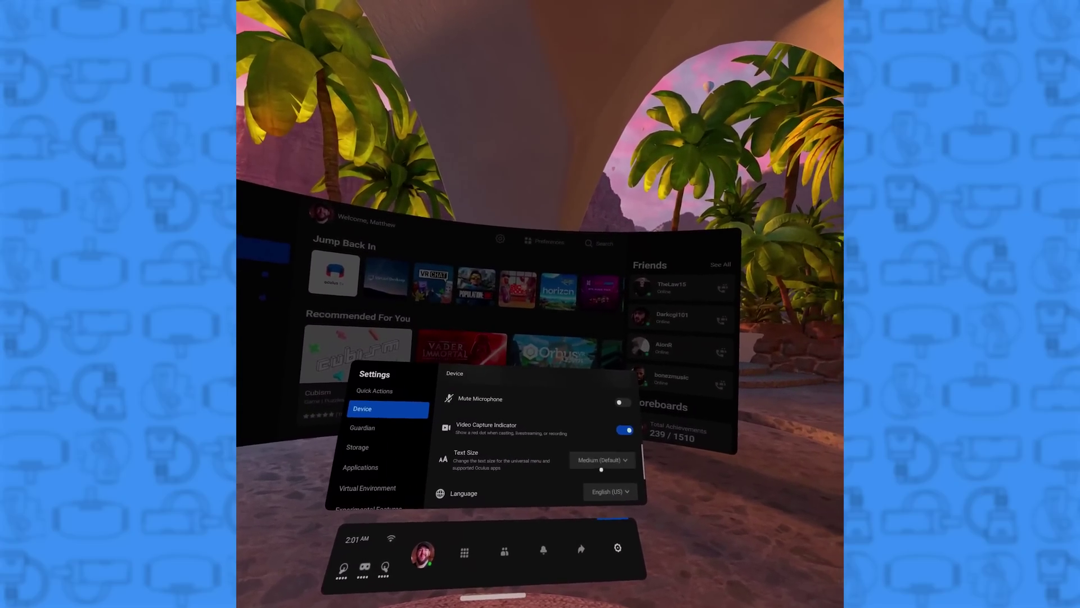
Browse the Text Size choices, keep Medium (Default), and return to the top of Device settings.
click(621, 460)
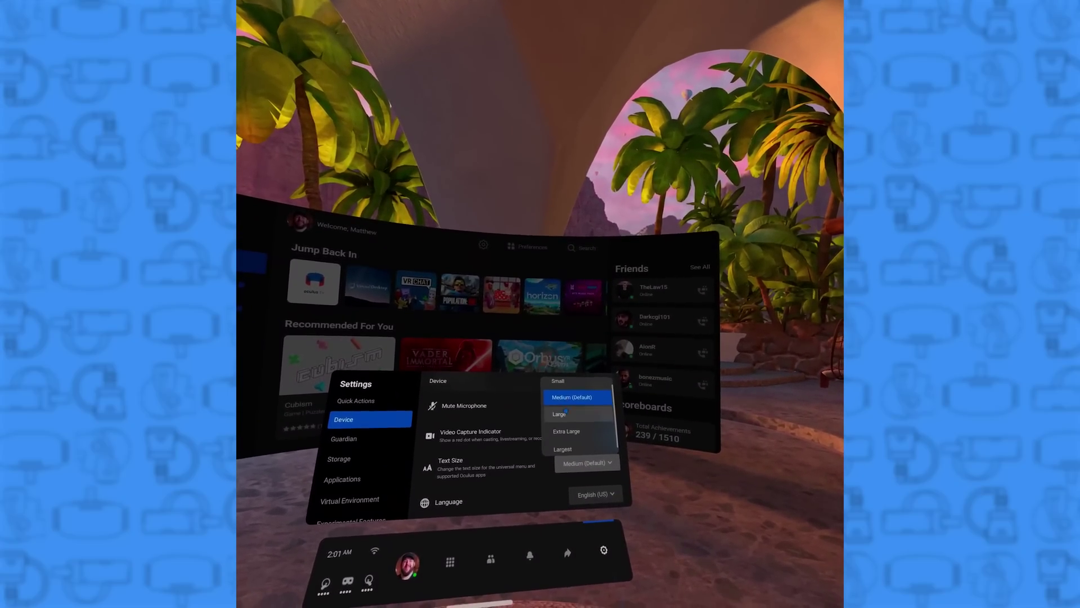
scroll(579, 416, down, 1)
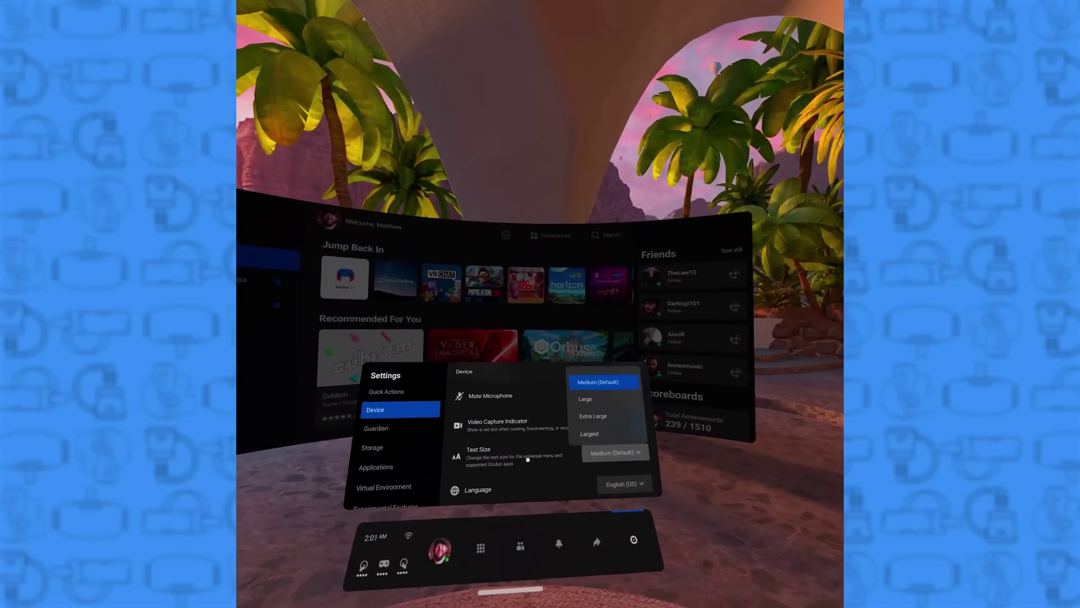
key(Escape)
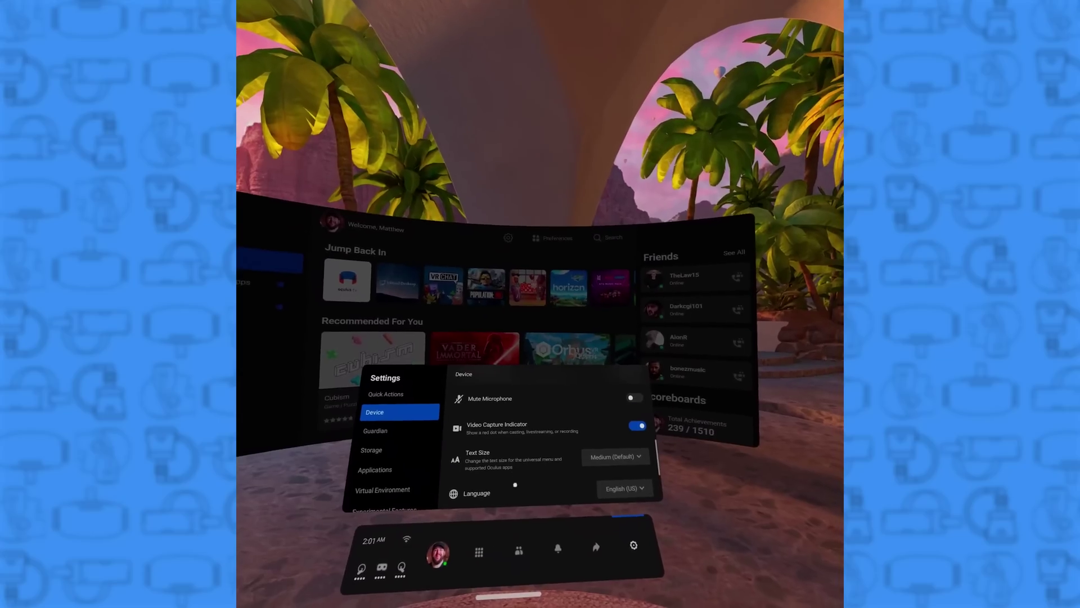
scroll(540, 421, down, 2)
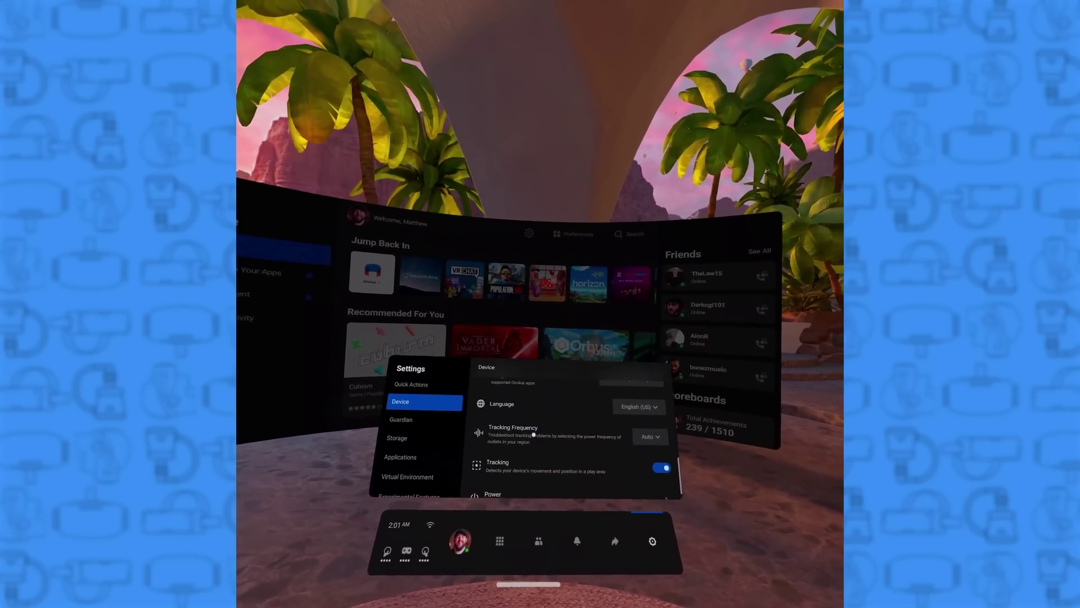
scroll(563, 445, up, 3)
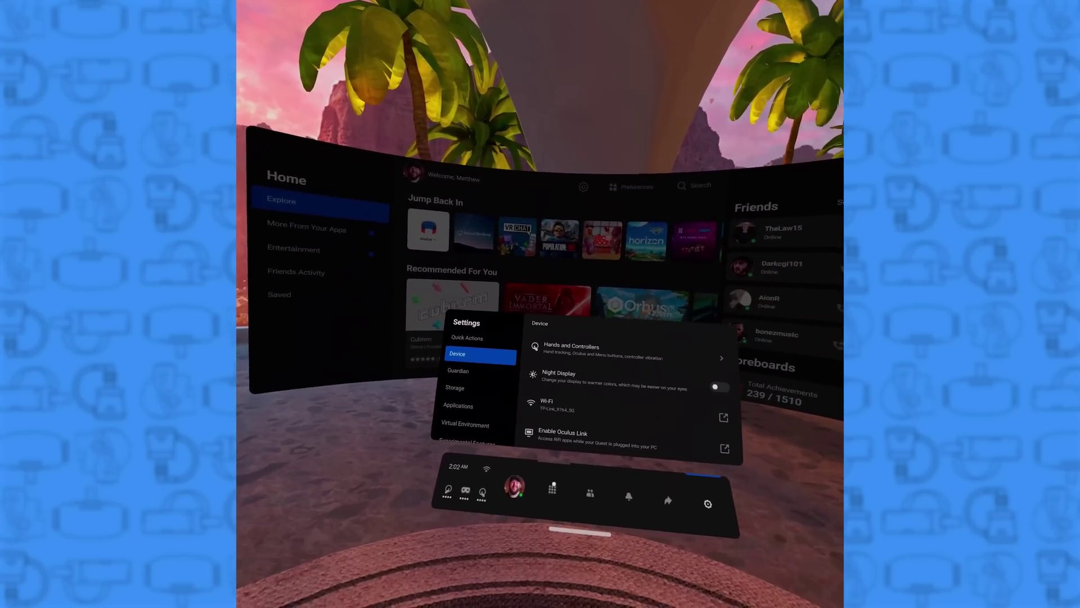
Open the Apps library of recent apps from the dock, then go to your own profile page.
click(552, 489)
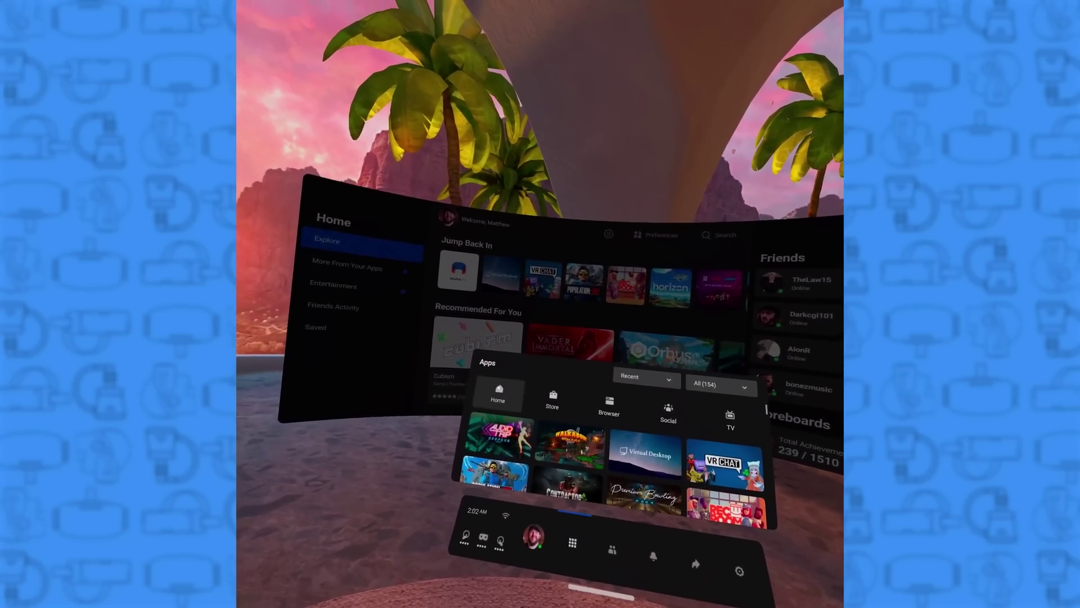
click(552, 489)
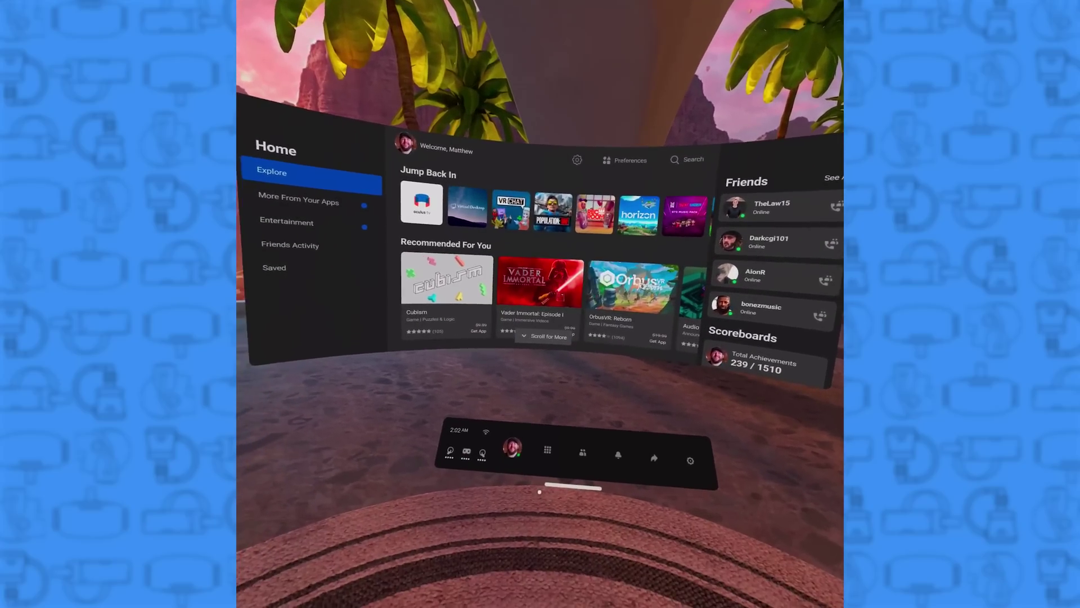
click(548, 449)
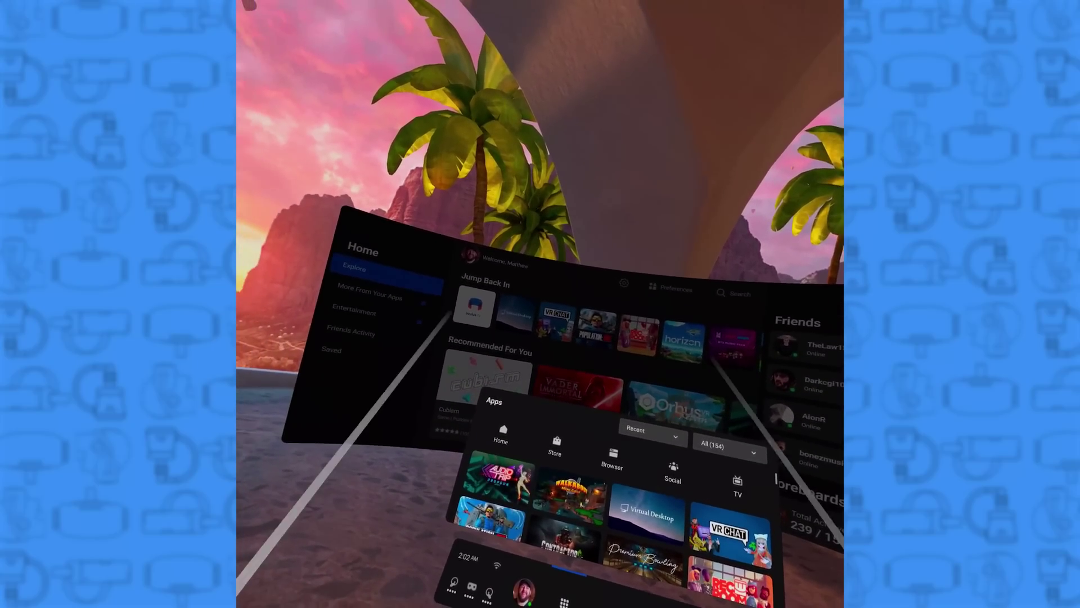
click(470, 256)
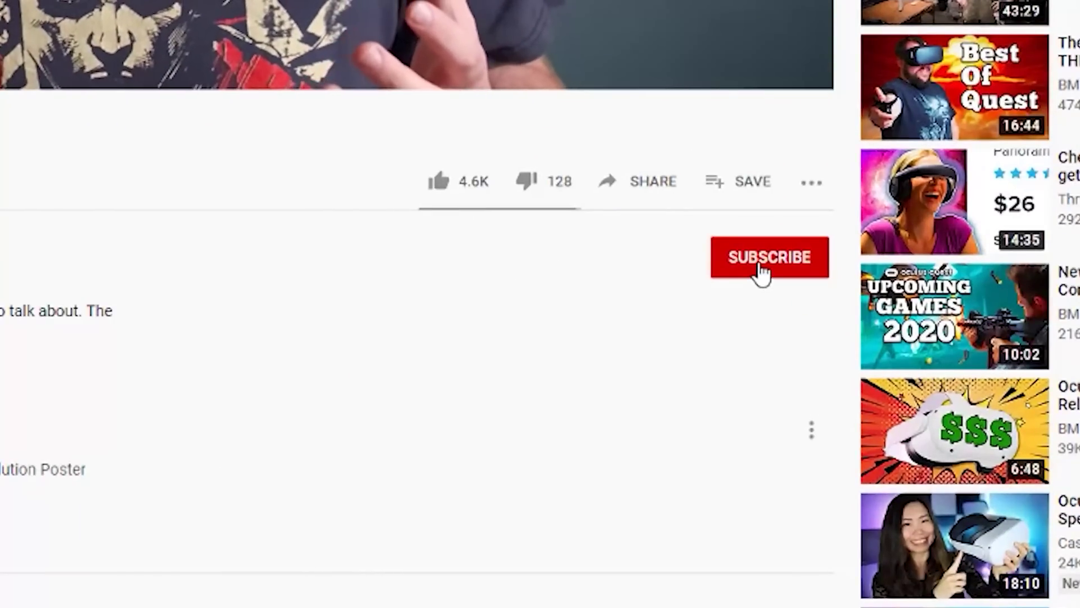
Subscribe to the channel and bring up its notification bell choices.
click(761, 272)
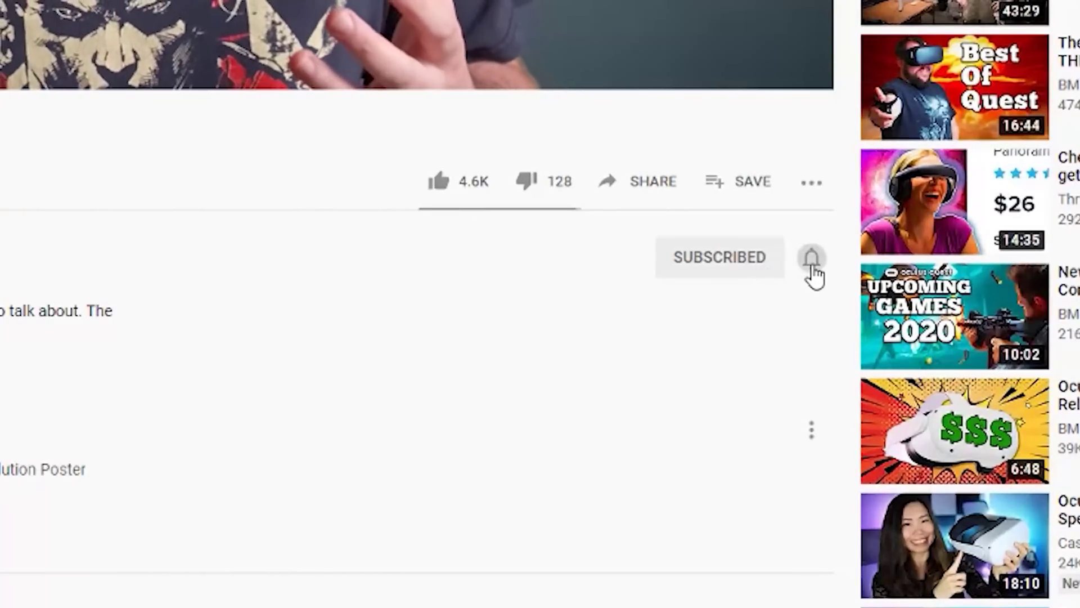
click(811, 262)
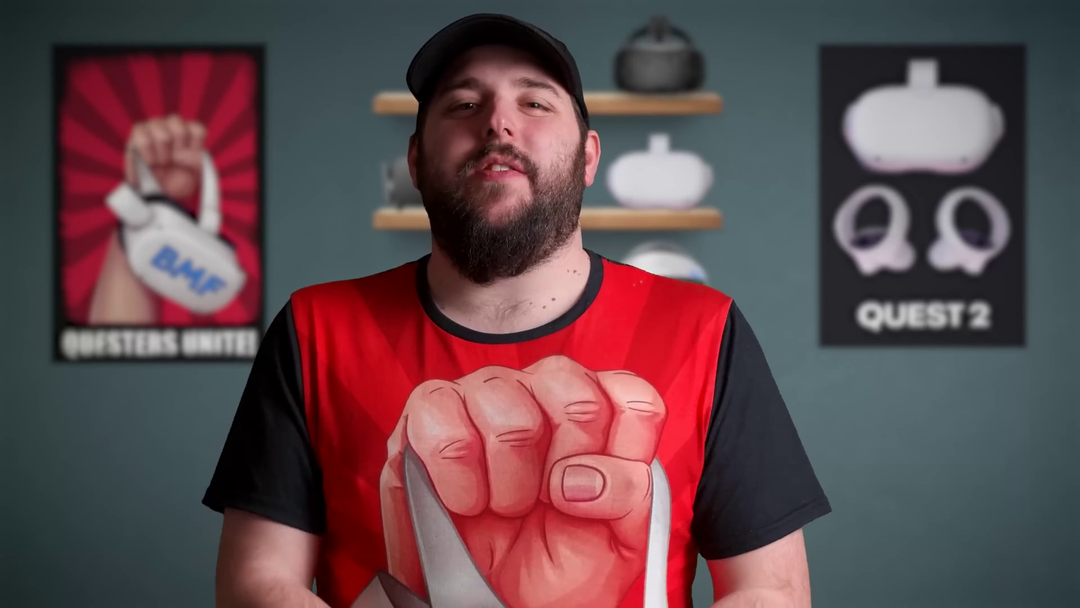